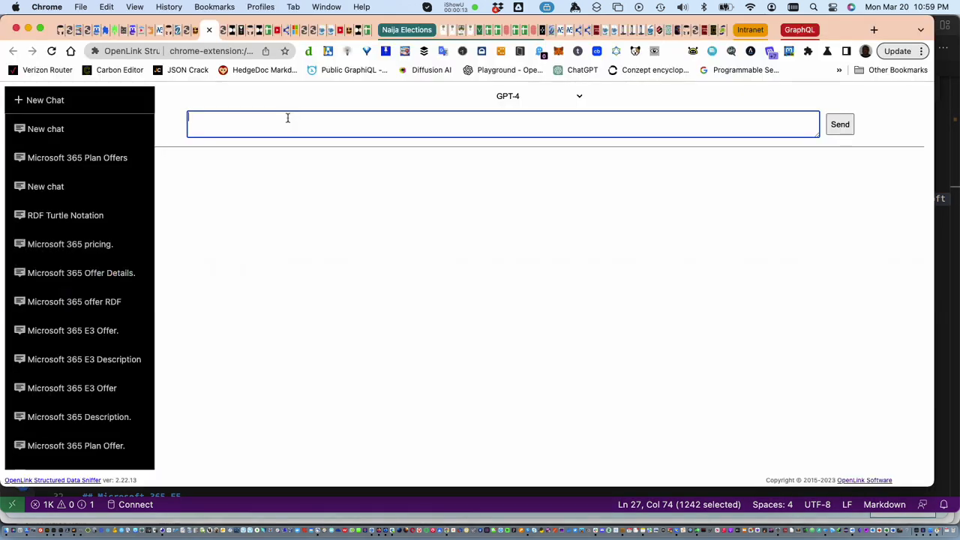
# Paste the copied prompt requesting an RDF Turtle description of the Microsoft 365 E3 offer into the chat and send it to GPT-4
pyautogui.press('super+v')
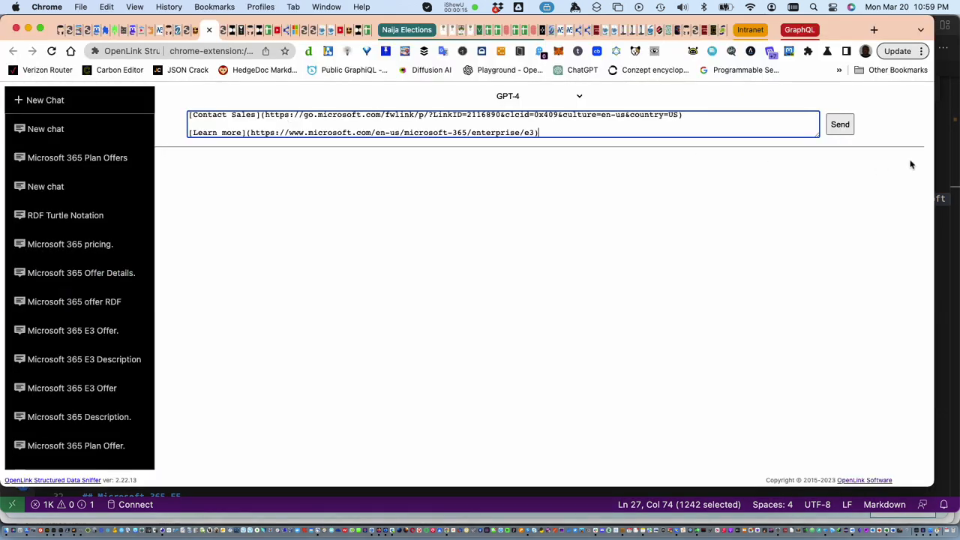
pyautogui.moveTo(820, 137); pyautogui.dragTo(816, 271)
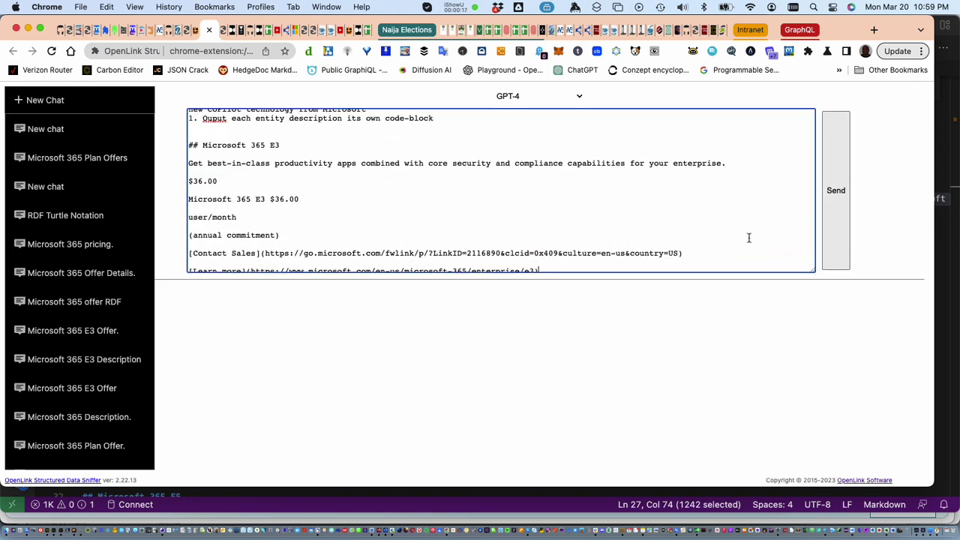
pyautogui.click(838, 191)
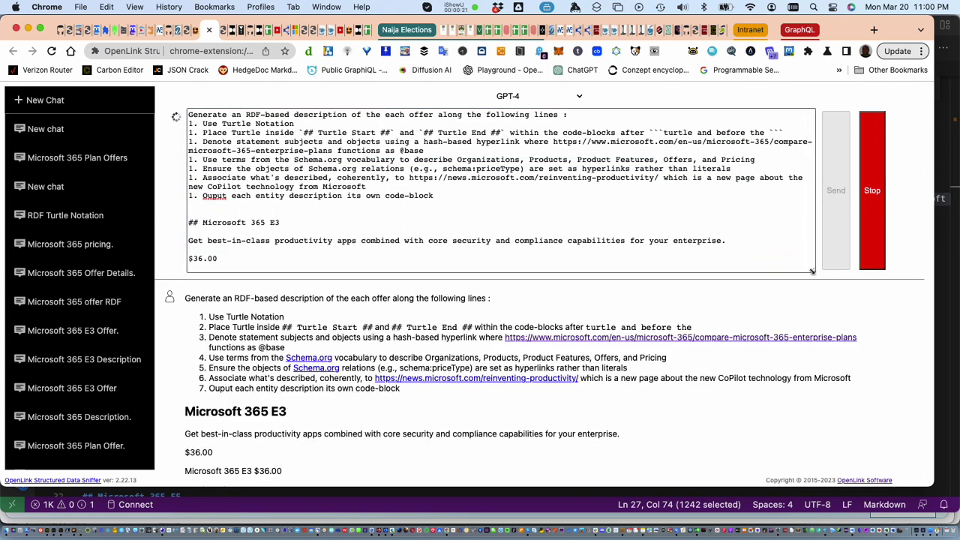
pyautogui.moveTo(813, 272); pyautogui.dragTo(816, 135)
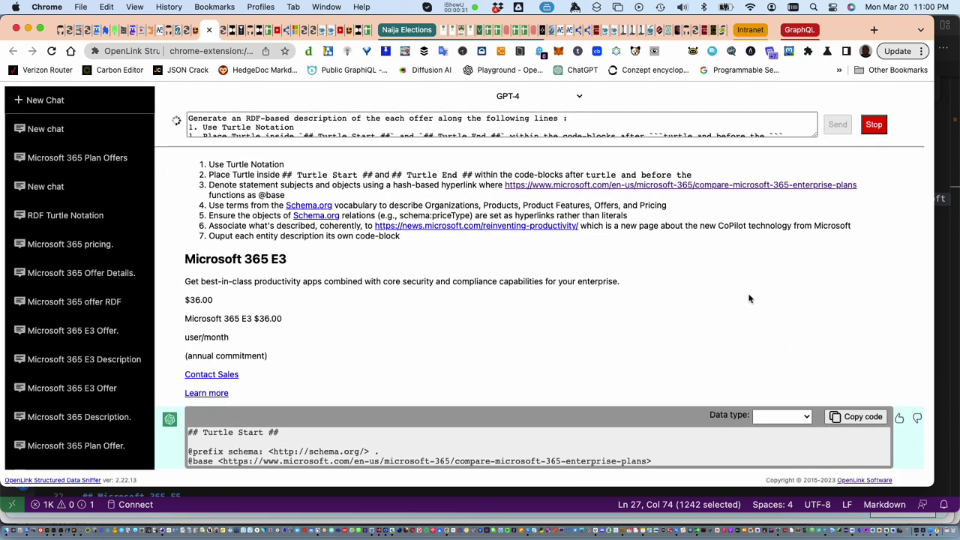
# Set the Microsoft 365 E3 code block's data type to RDF-Turtle and check its extracted facts with the Structured Data Sniffer
pyautogui.scroll(-1, 763, 300)
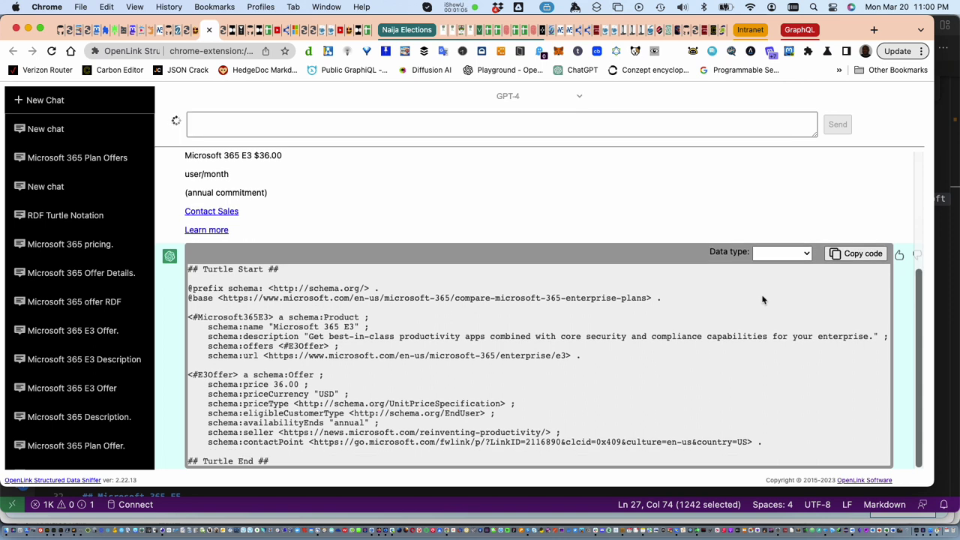
pyautogui.click(807, 256)
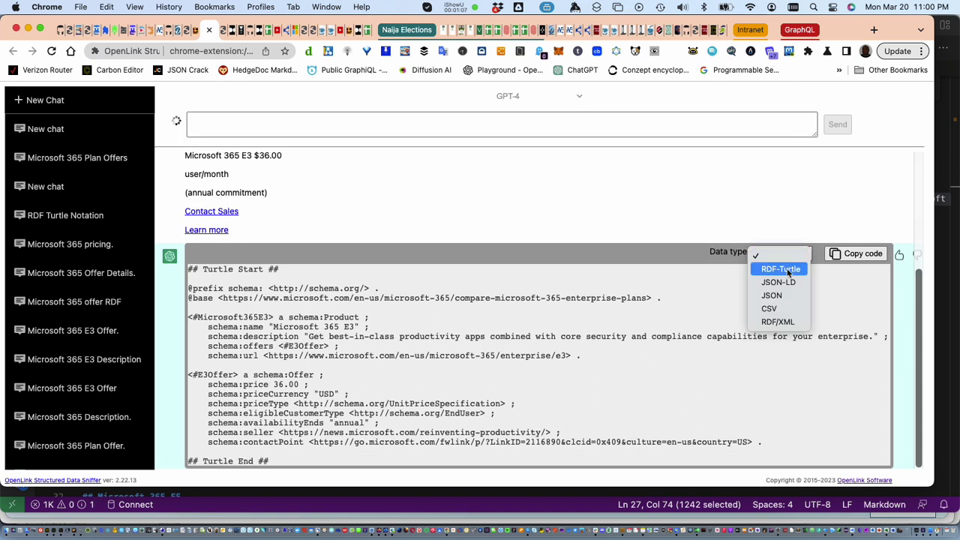
pyautogui.click(784, 269)
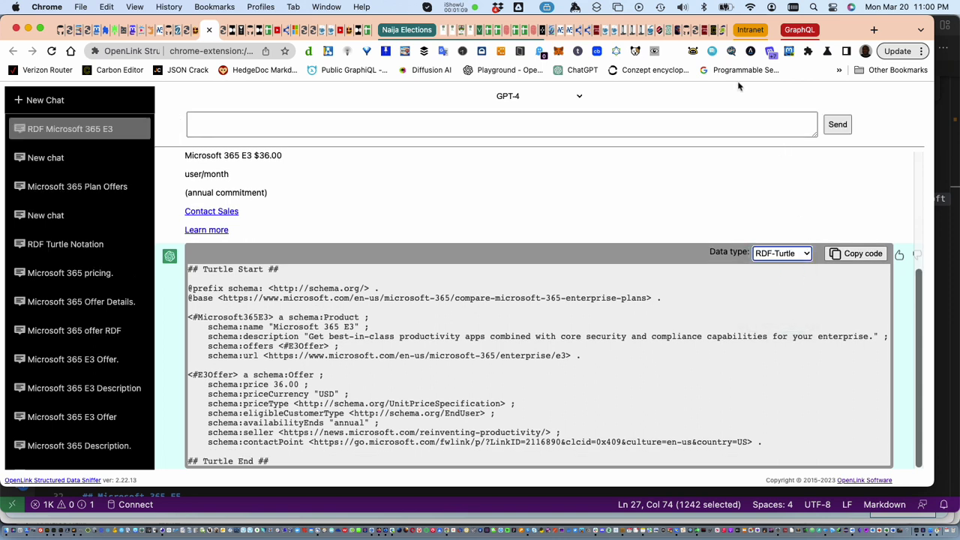
pyautogui.click(635, 52)
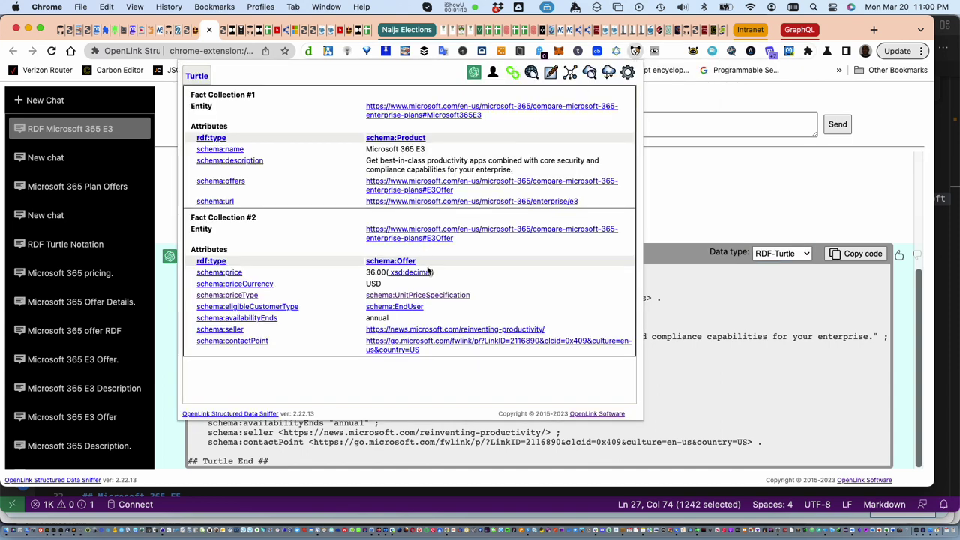
pyautogui.click(749, 355)
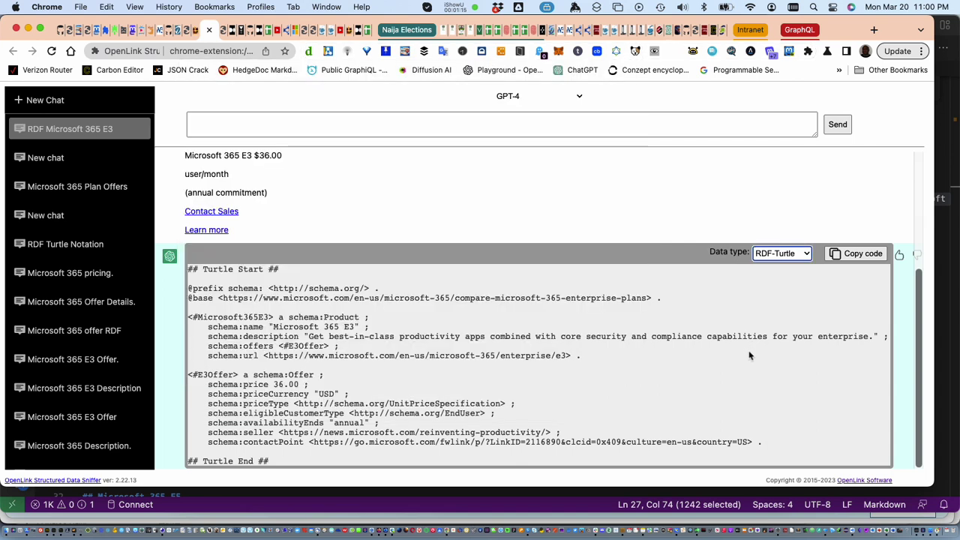
# Switch to VS Code and copy the "Repeat for the following." prompt for Microsoft 365 E5, from its Q: line through its Learn more link
pyautogui.click(498, 124)
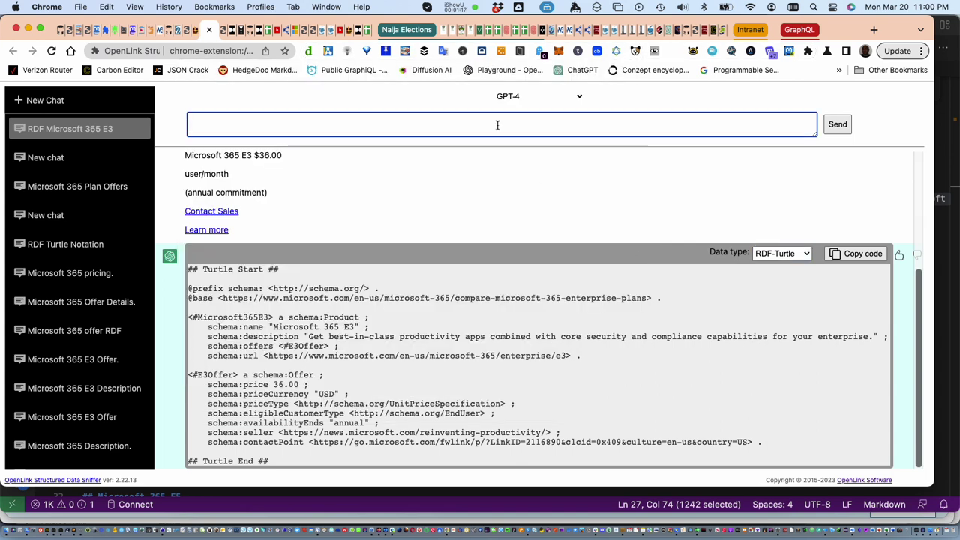
pyautogui.press('super+Tab')
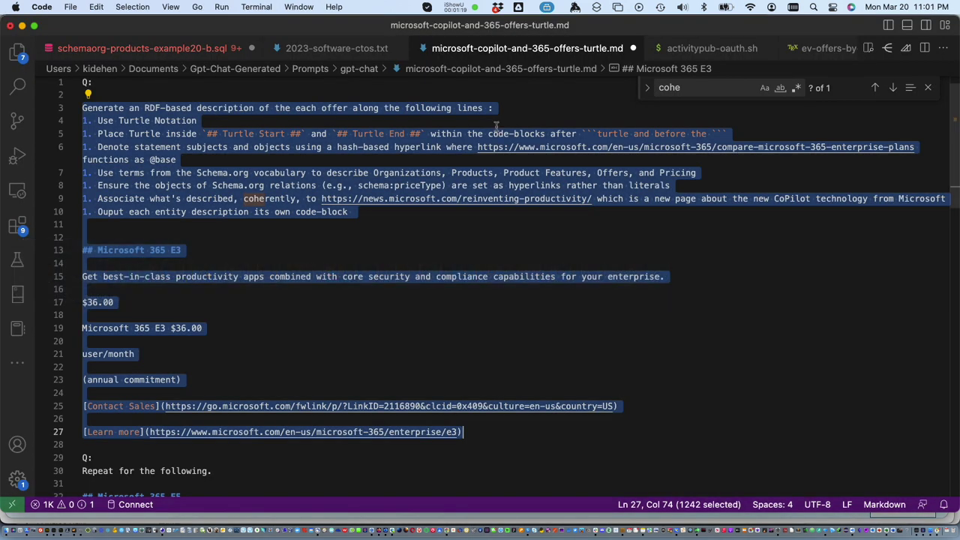
pyautogui.scroll(-5, 621, 256)
pyautogui.scroll(-3, 621, 255)
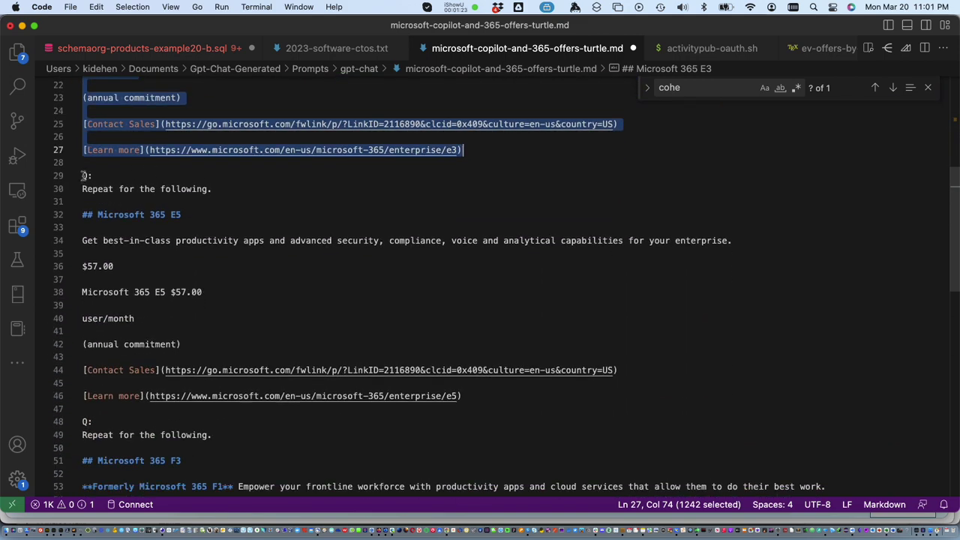
pyautogui.moveTo(82, 176); pyautogui.dragTo(493, 393)
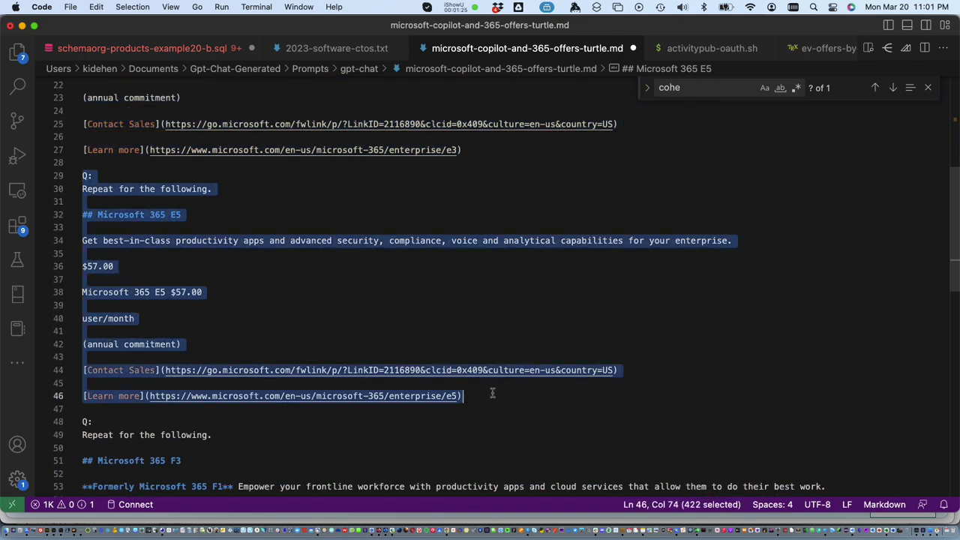
# Return to the GPT-4 chat in Chrome, paste the Microsoft 365 E5 prompt and send it
pyautogui.press('super+Tab')
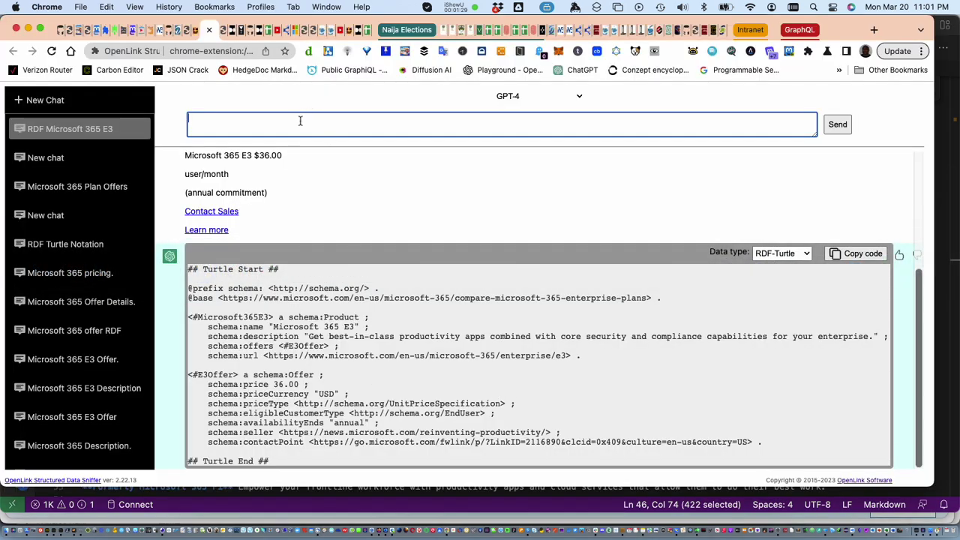
pyautogui.press('super+v')
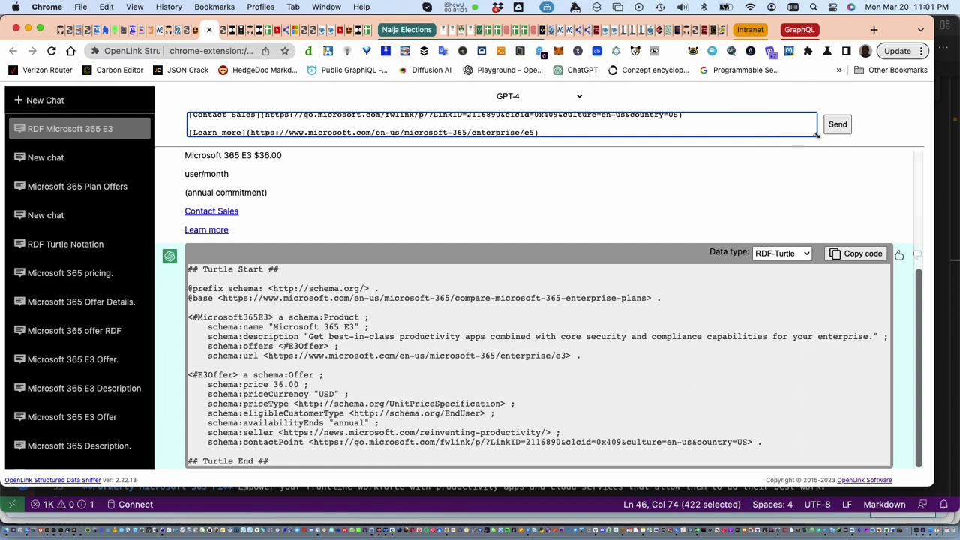
pyautogui.moveTo(815, 136); pyautogui.dragTo(824, 221)
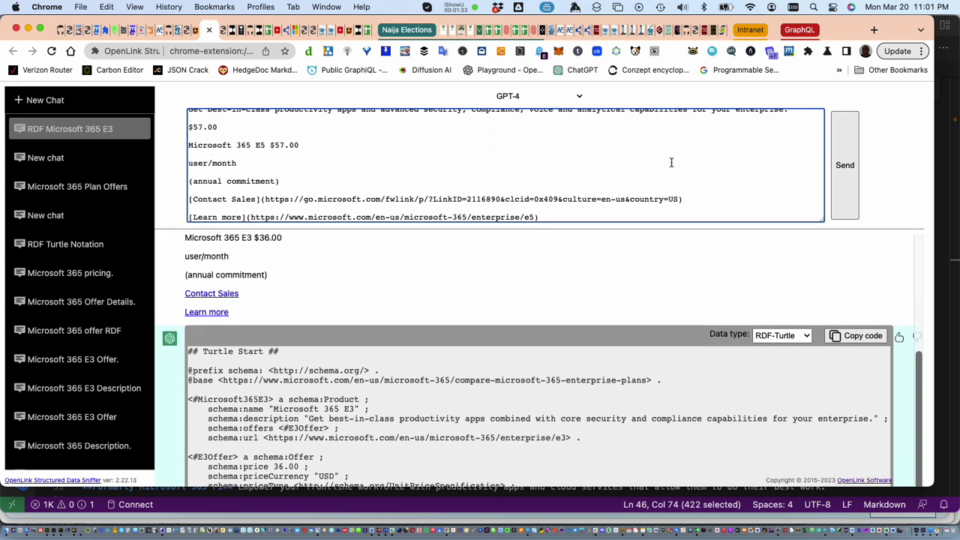
pyautogui.scroll(5, 671, 162)
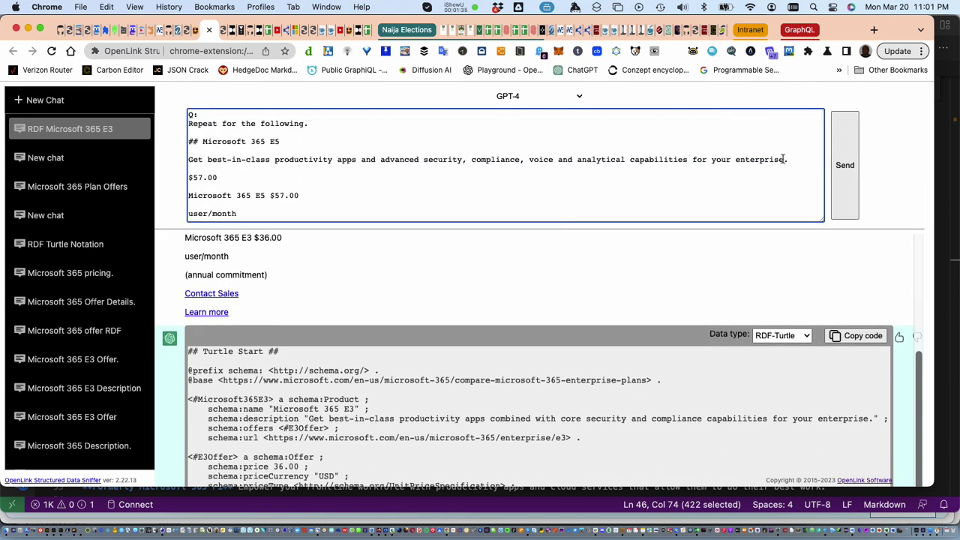
pyautogui.click(845, 164)
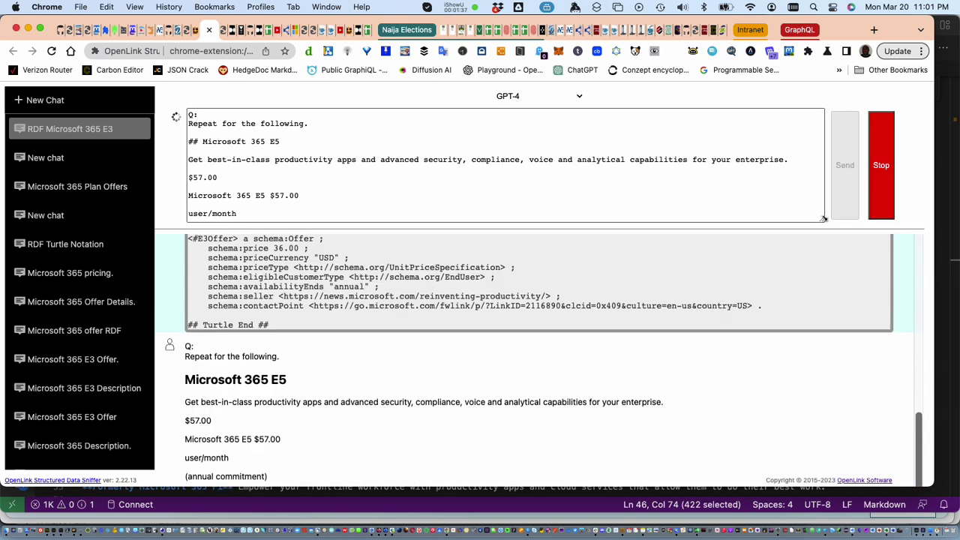
pyautogui.moveTo(823, 218); pyautogui.dragTo(817, 135)
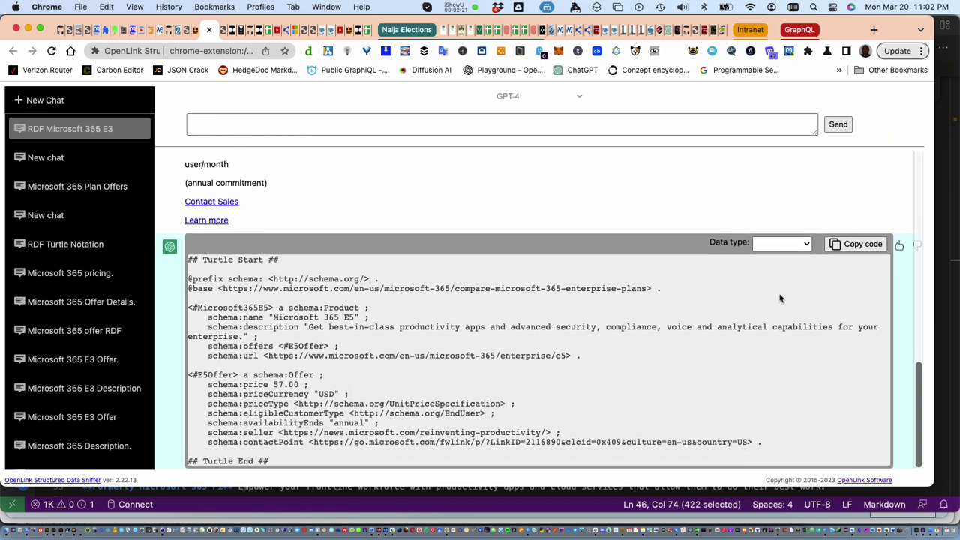
# Set the Microsoft 365 E5 code block's data type to RDF-Turtle and review the fact collections in the Structured Data Sniffer
pyautogui.click(780, 243)
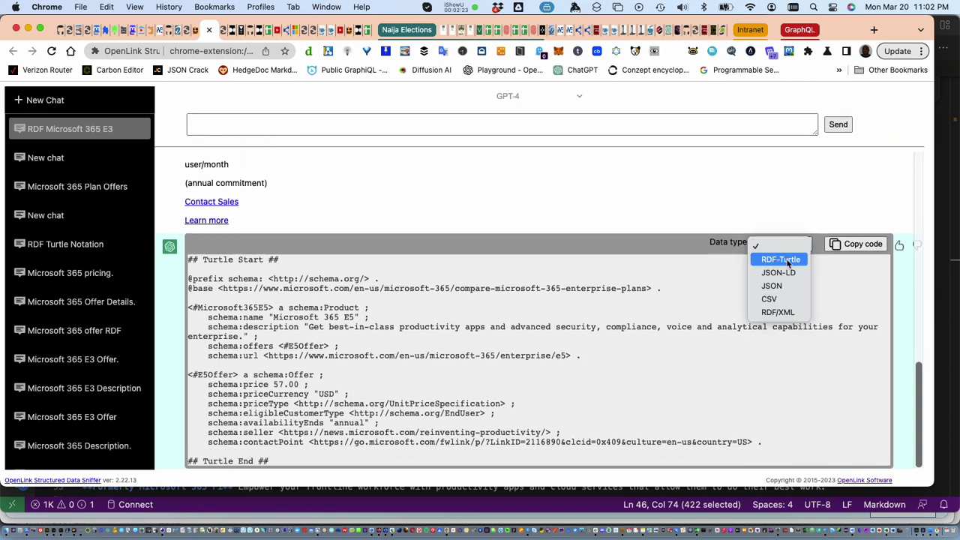
pyautogui.click(787, 260)
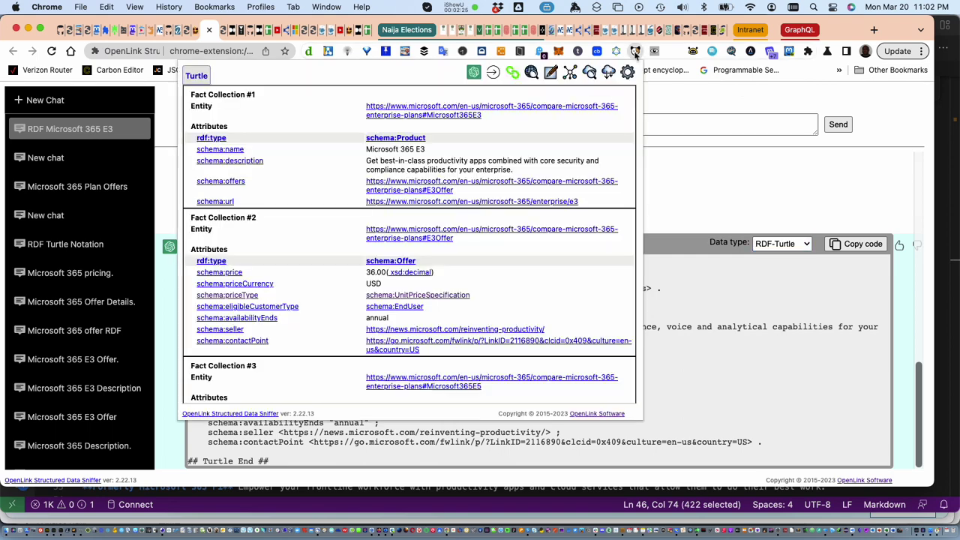
pyautogui.click(636, 51)
pyautogui.scroll(-5, 405, 197)
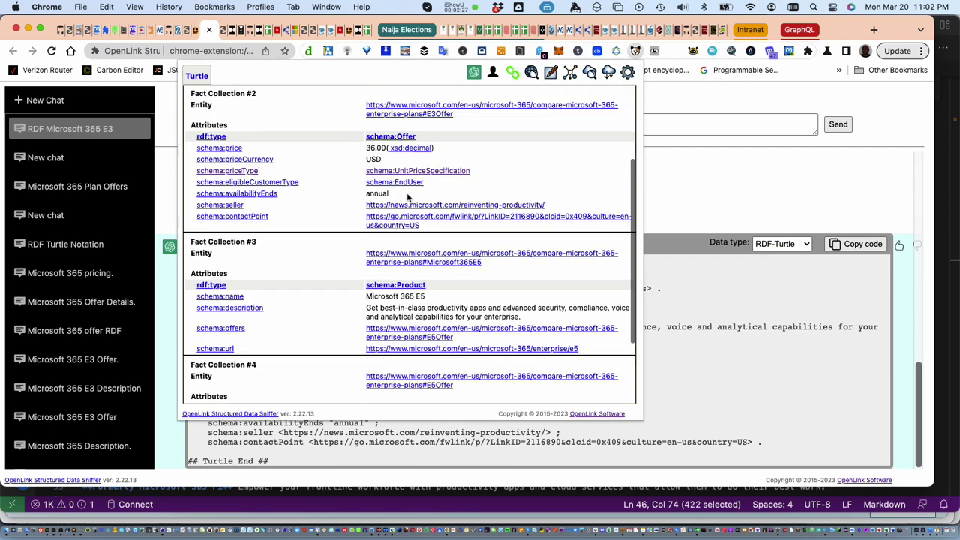
pyautogui.scroll(-3, 424, 266)
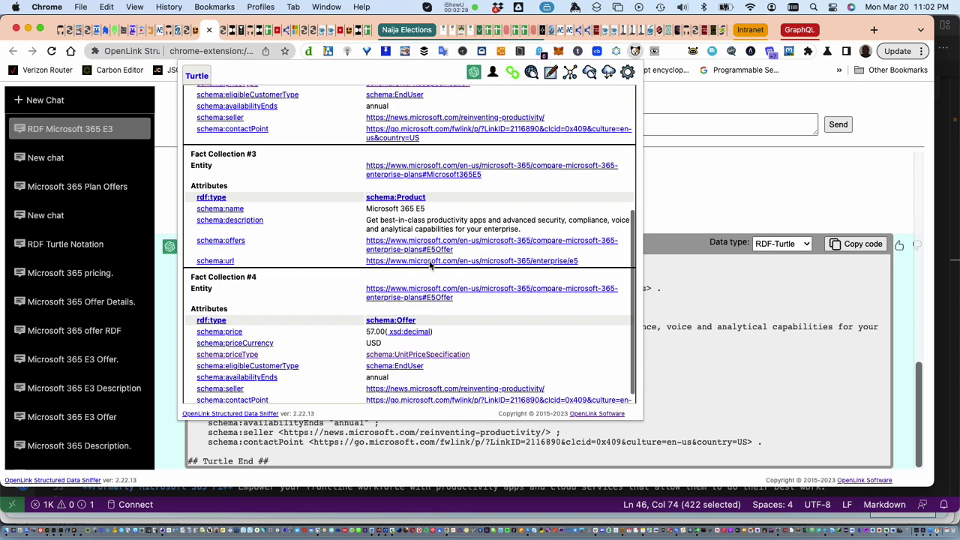
pyautogui.click(695, 360)
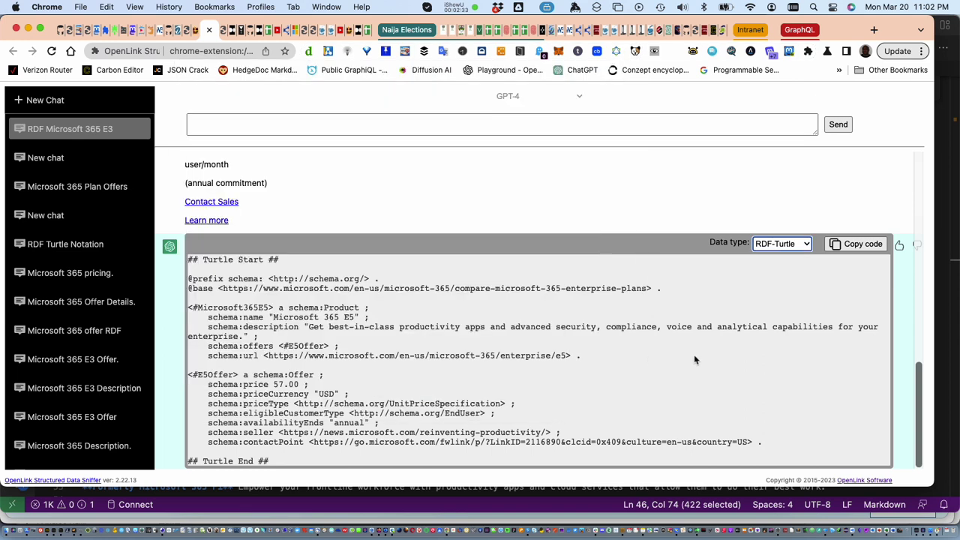
# Switch to VS Code and copy the "Repeat for the following." prompt for Microsoft 365 F3, from its Q: line through its Learn more link
pyautogui.press('super+Tab')
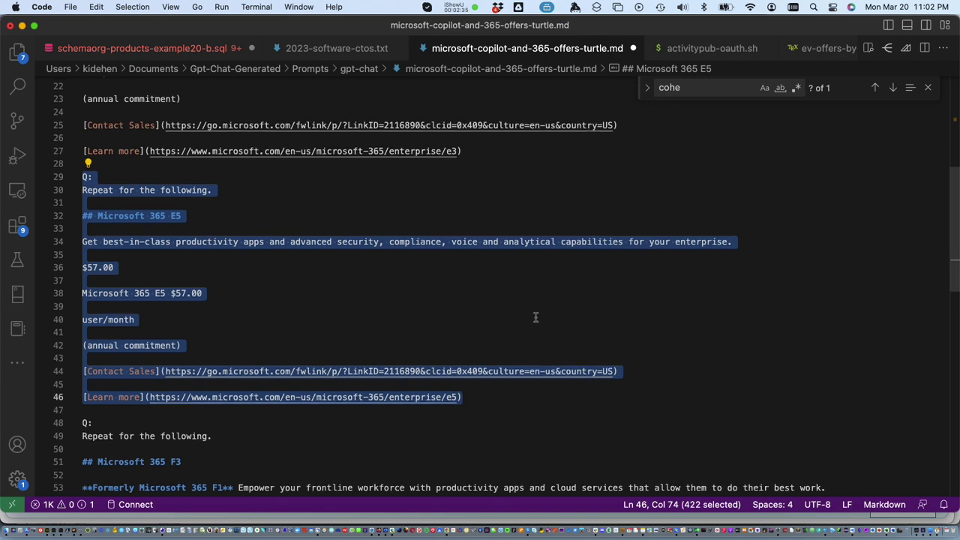
pyautogui.scroll(-5, 534, 318)
pyautogui.scroll(-2, 535, 318)
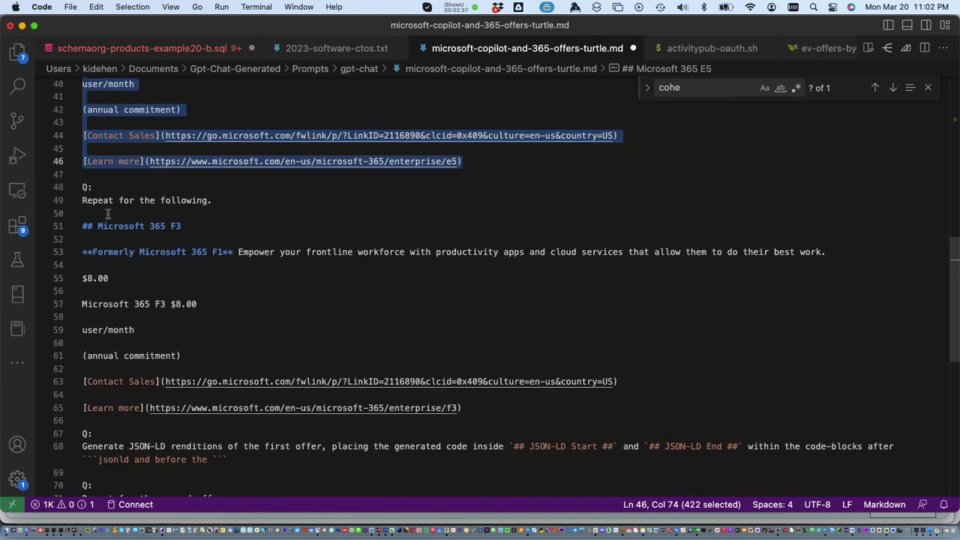
pyautogui.moveTo(84, 186); pyautogui.dragTo(514, 408)
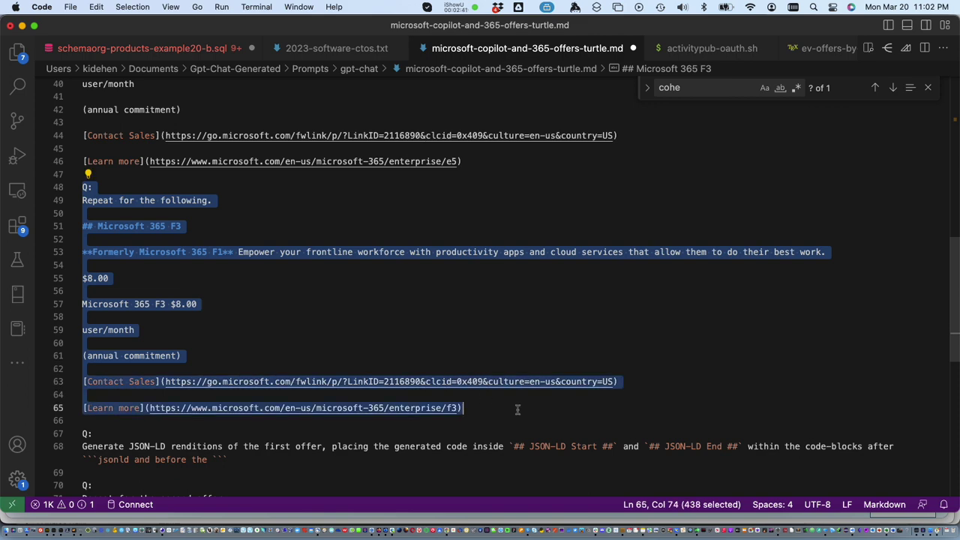
# Return to the GPT-4 chat in Chrome, paste the Microsoft 365 F3 prompt and send it
pyautogui.press('super+Tab')
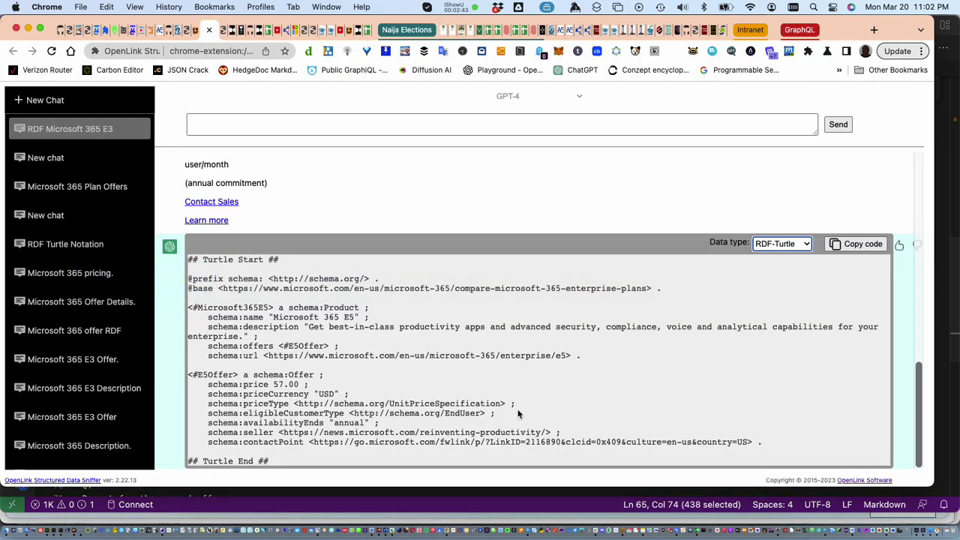
pyautogui.click(265, 119)
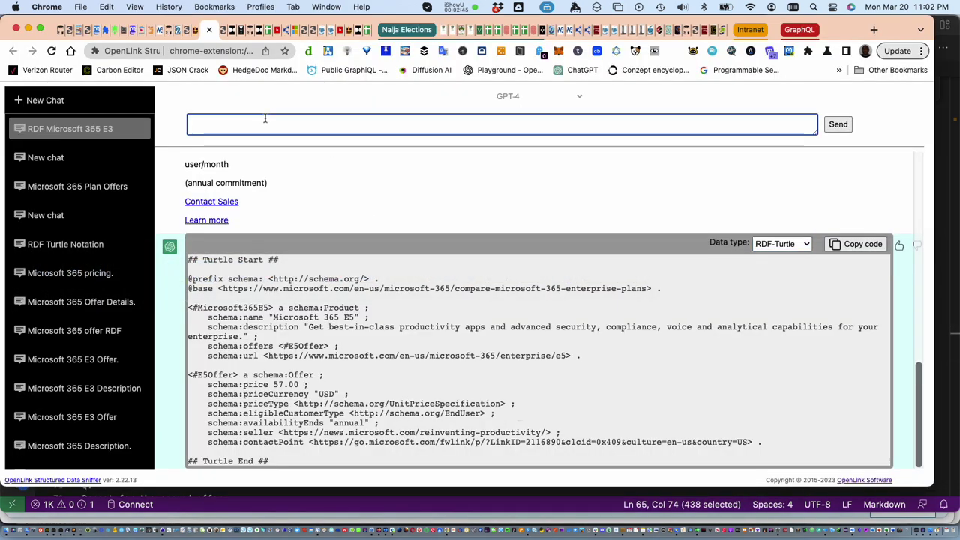
pyautogui.press('super+v')
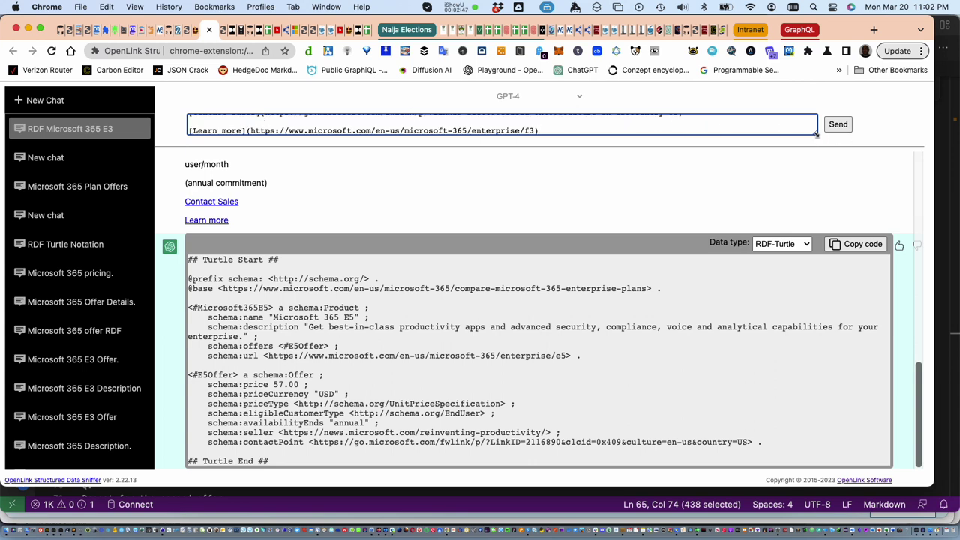
pyautogui.moveTo(817, 135); pyautogui.dragTo(832, 257)
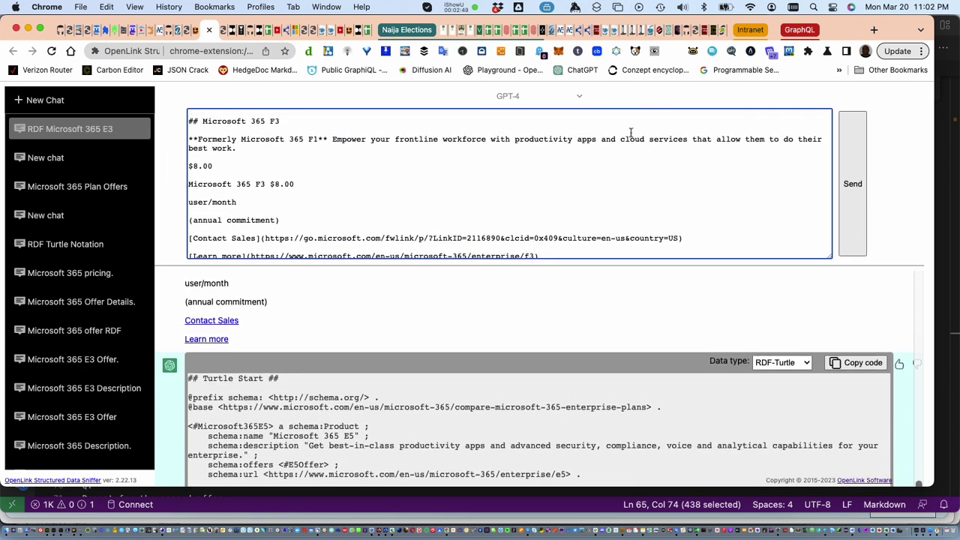
pyautogui.scroll(1, 631, 132)
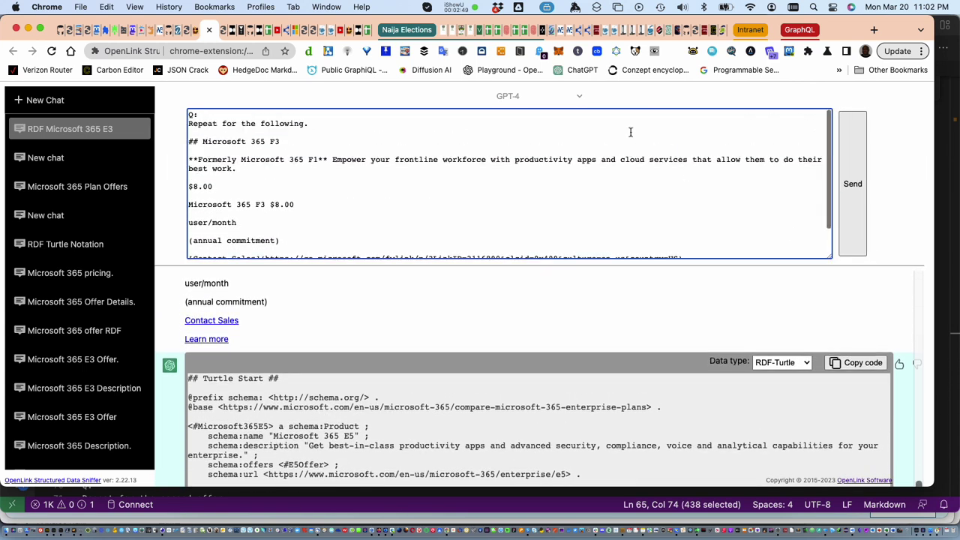
pyautogui.click(866, 177)
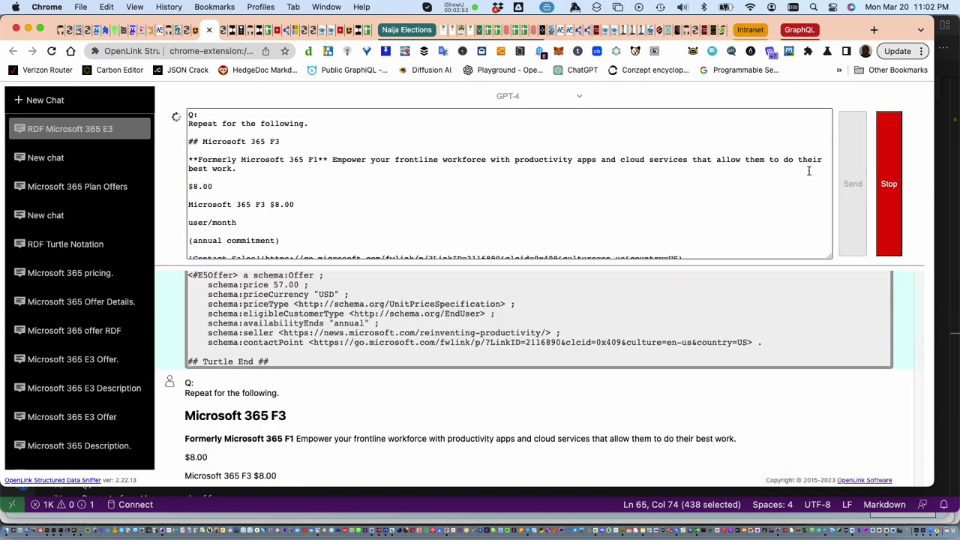
pyautogui.moveTo(831, 256); pyautogui.dragTo(830, 146)
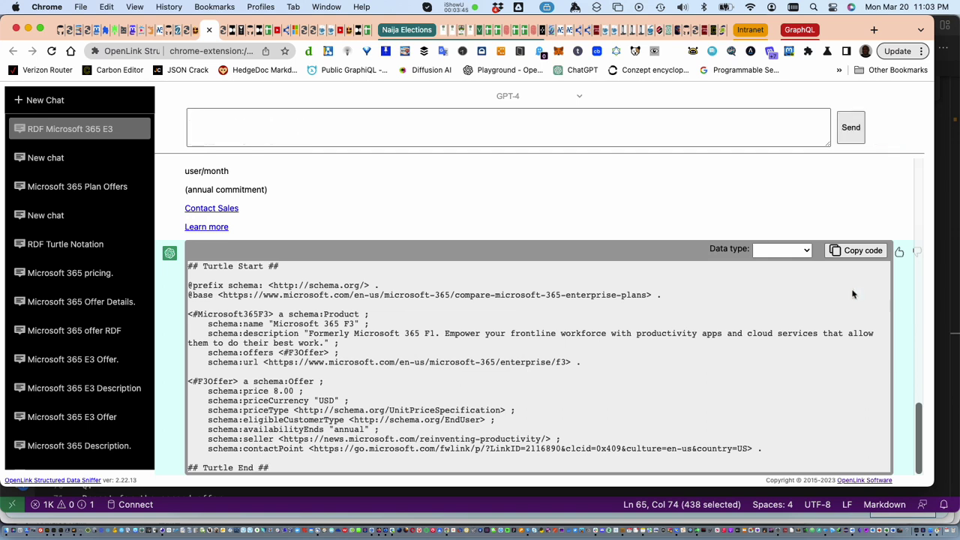
# Set the Microsoft 365 F3 code block's data type to RDF-Turtle and review all fact collections in the Structured Data Sniffer
pyautogui.click(808, 256)
pyautogui.click(784, 264)
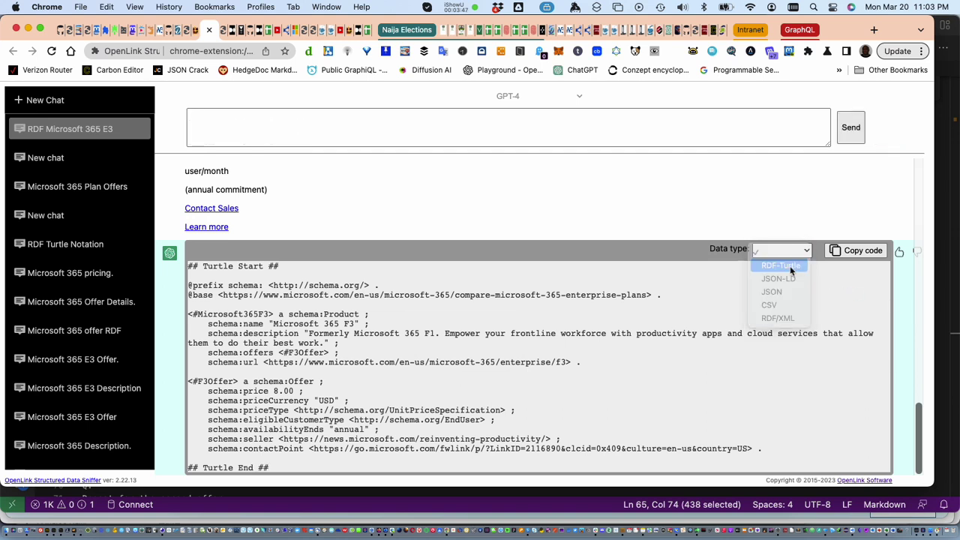
pyautogui.click(634, 51)
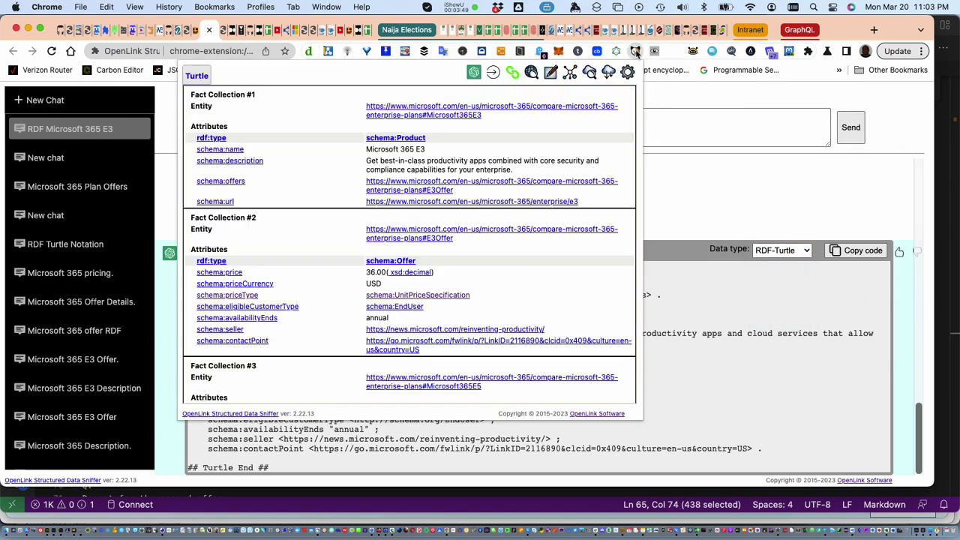
pyautogui.scroll(-10, 414, 192)
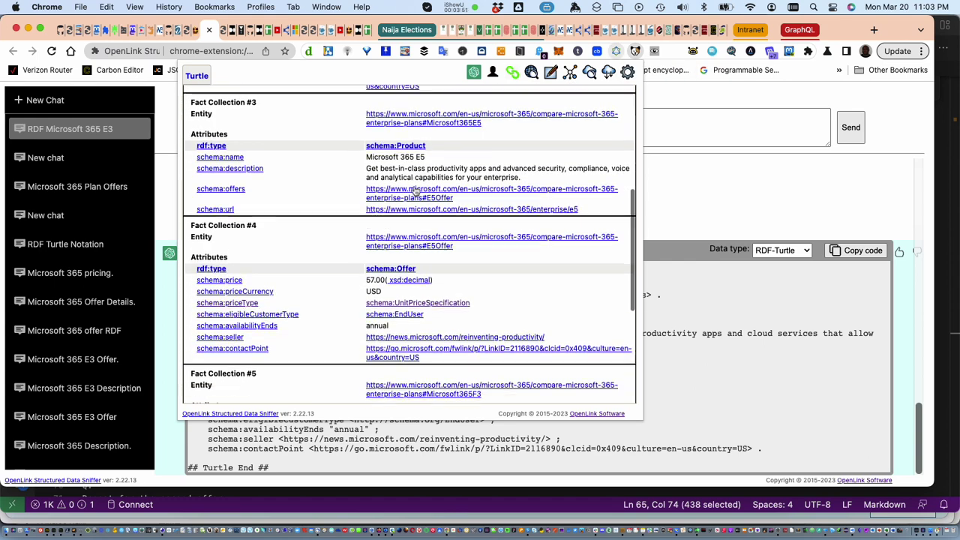
pyautogui.scroll(-5, 414, 192)
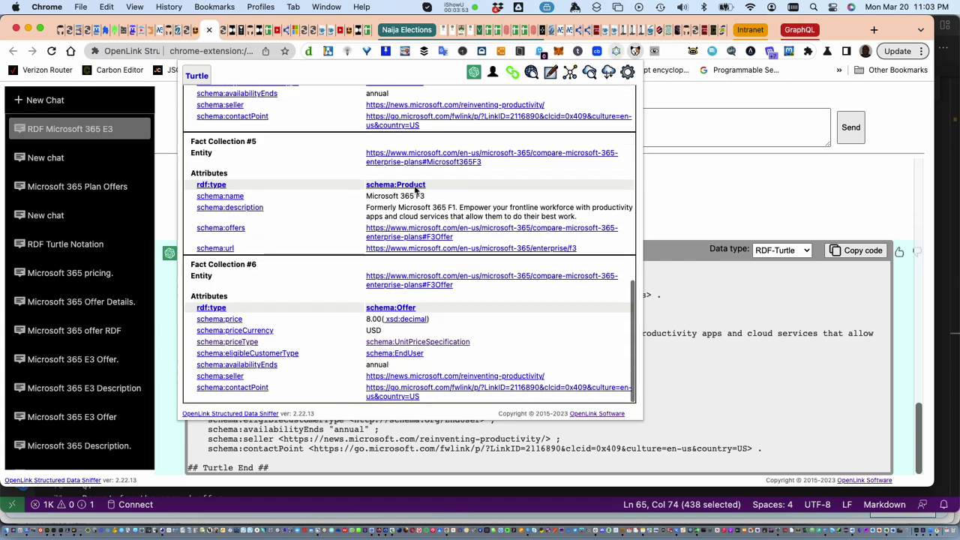
pyautogui.click(750, 374)
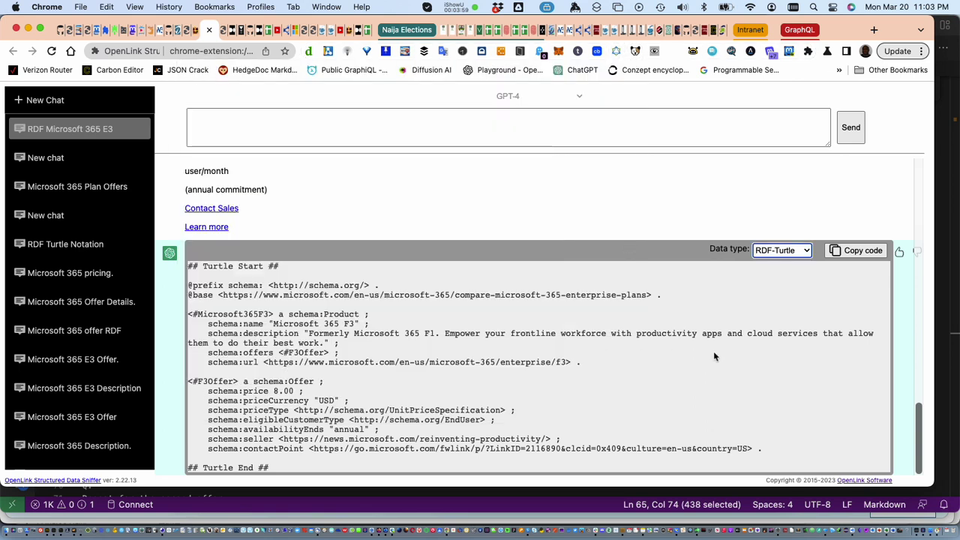
# Switch to VS Code and copy the prompt on line 68 that asks for JSON-LD renditions of the first offer
pyautogui.press('super+Tab')
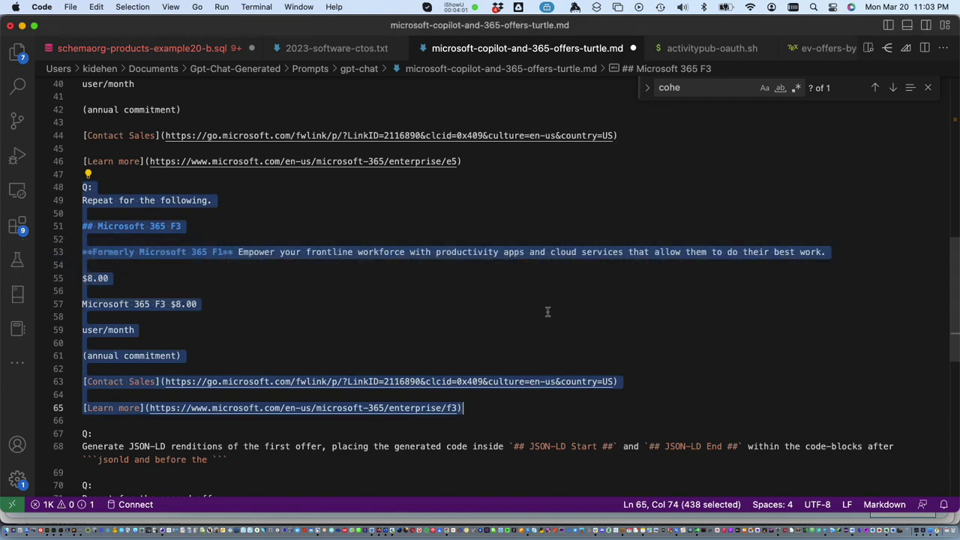
pyautogui.scroll(-5, 548, 311)
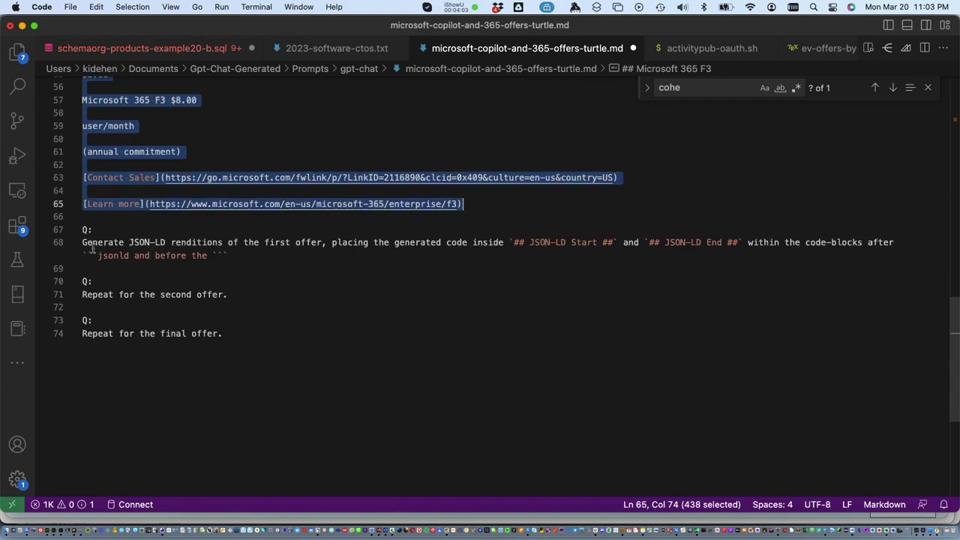
pyautogui.moveTo(82, 242); pyautogui.dragTo(251, 257)
pyautogui.press('super+c')
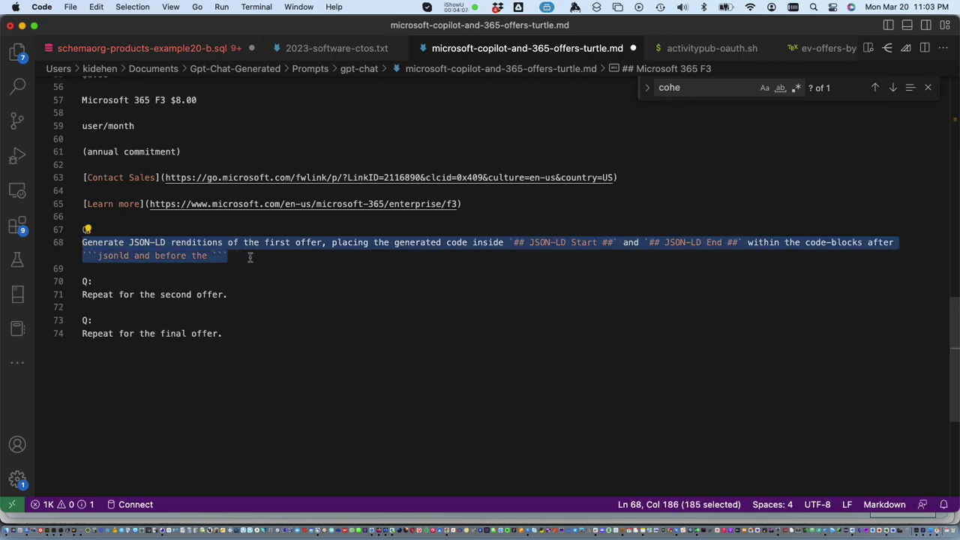
# Return to the GPT-4 chat in Chrome, paste the JSON-LD prompt, shorten it to "Generate JSON-LD renditions of the first offer." and send it
pyautogui.press('super+Tab')
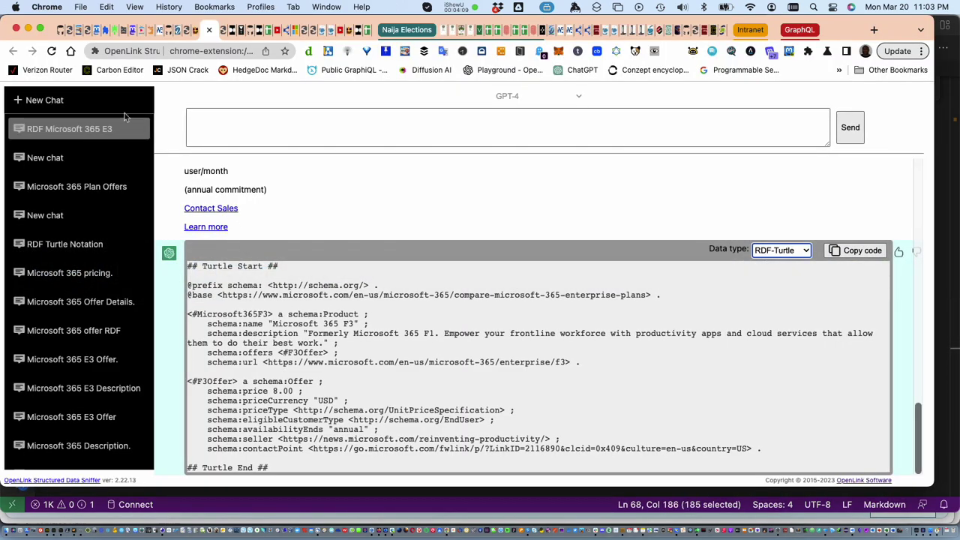
pyautogui.click(210, 118)
pyautogui.press('super+v')
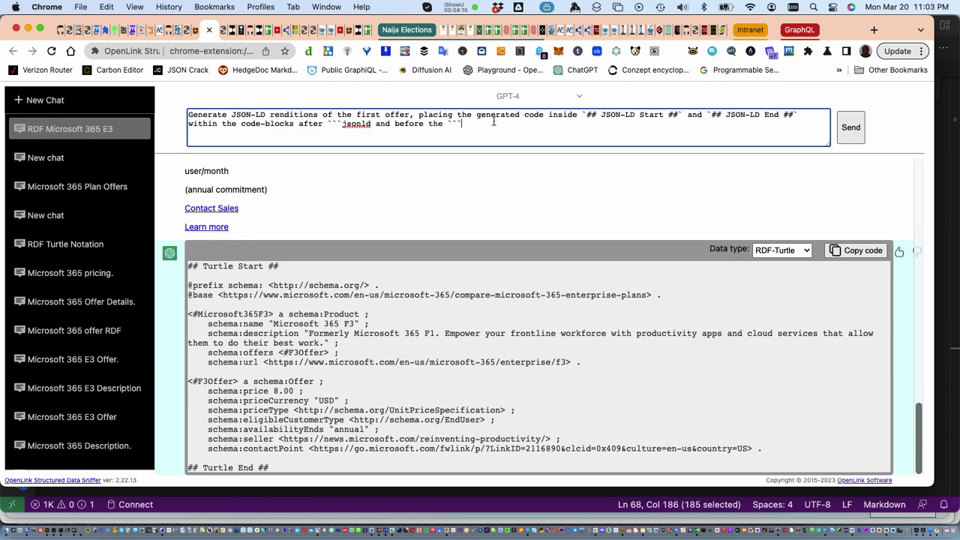
pyautogui.moveTo(410, 118); pyautogui.dragTo(473, 127)
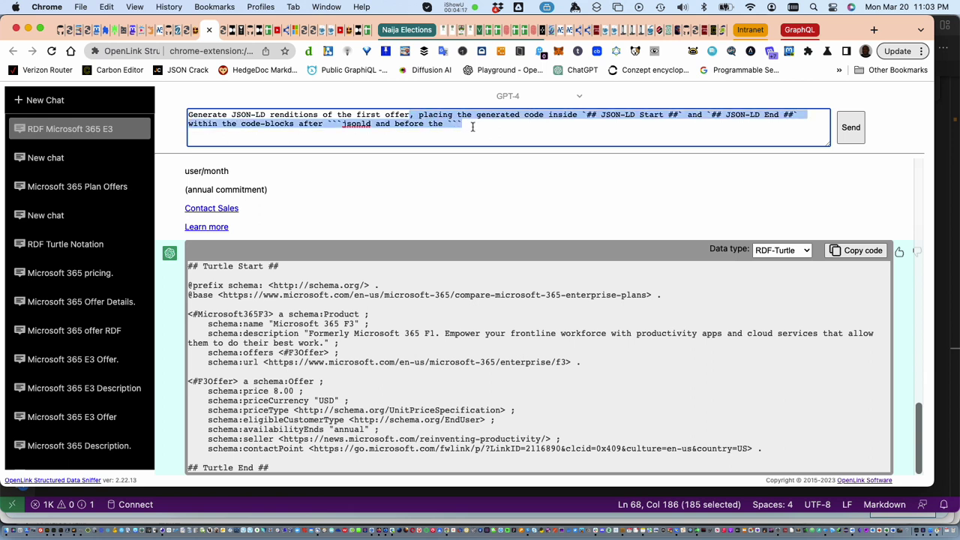
pyautogui.press('BackSpace')
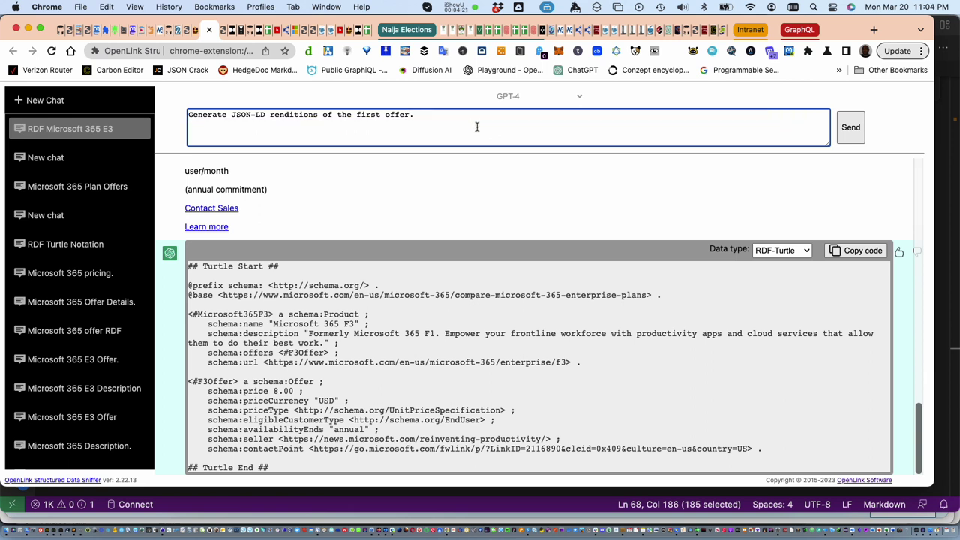
pyautogui.click(848, 132)
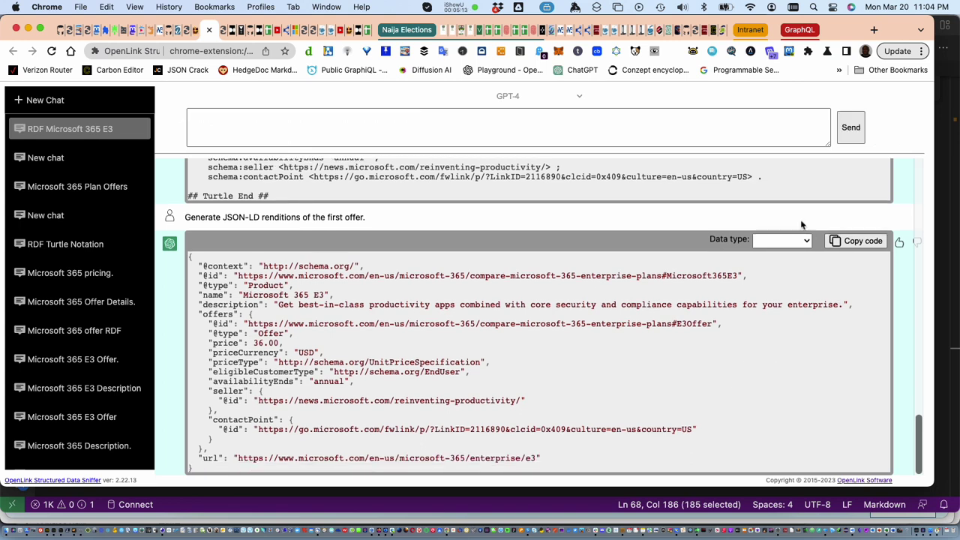
# Set the Microsoft 365 E3 JSON code block's data type to JSON-LD and review its fact collections in the Structured Data Sniffer
pyautogui.click(805, 241)
pyautogui.click(789, 269)
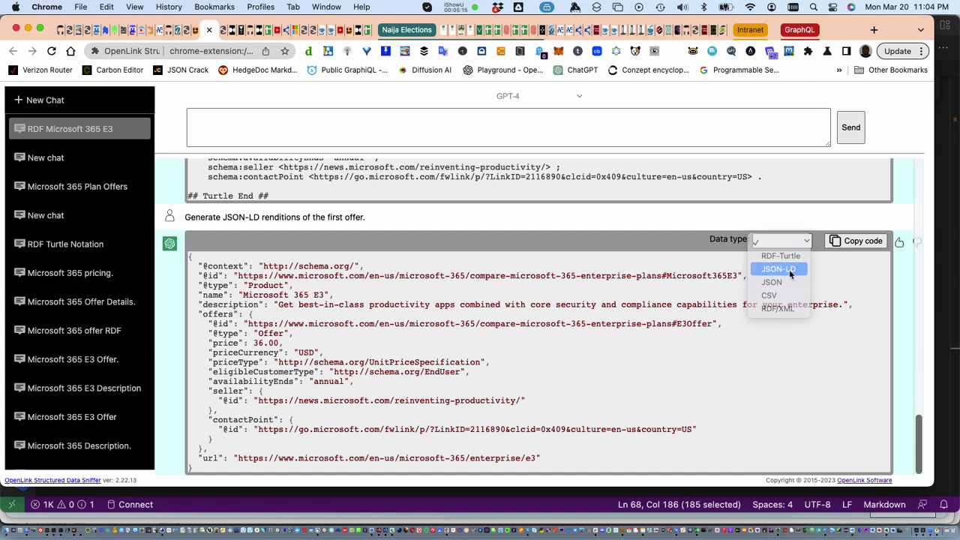
pyautogui.click(635, 51)
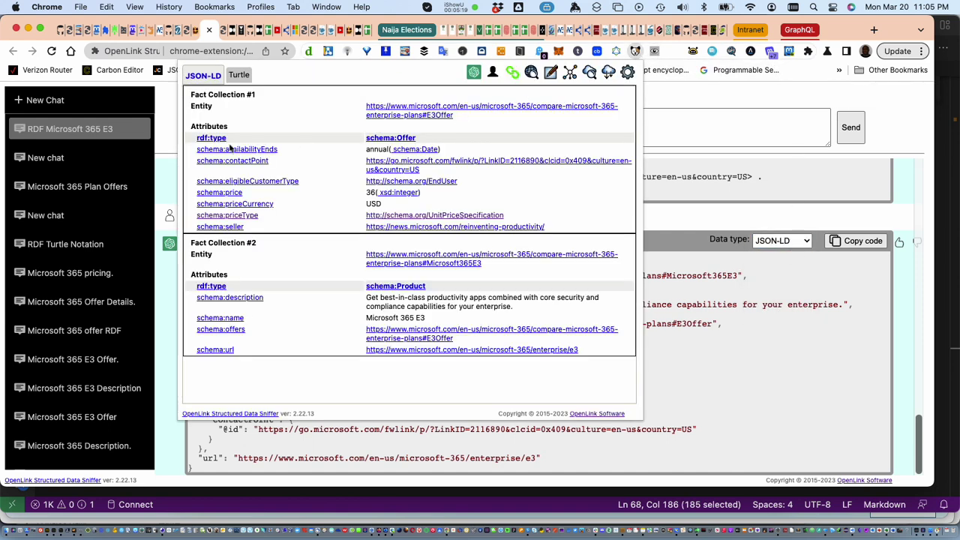
pyautogui.click(747, 370)
# Send the prompt "Repeat, for the second offer." in the GPT-4 chat
pyautogui.click(418, 116)
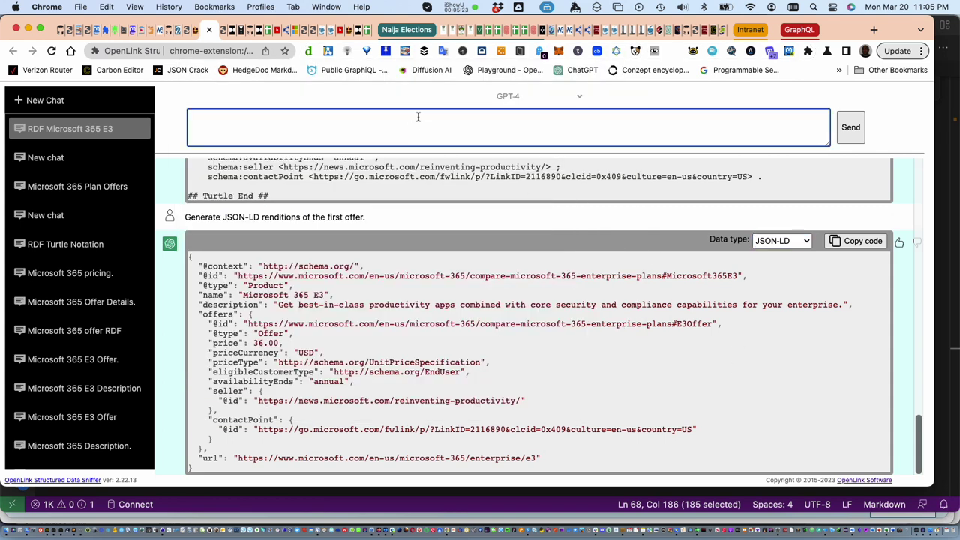
pyautogui.write('Repeat, for the second offer.')
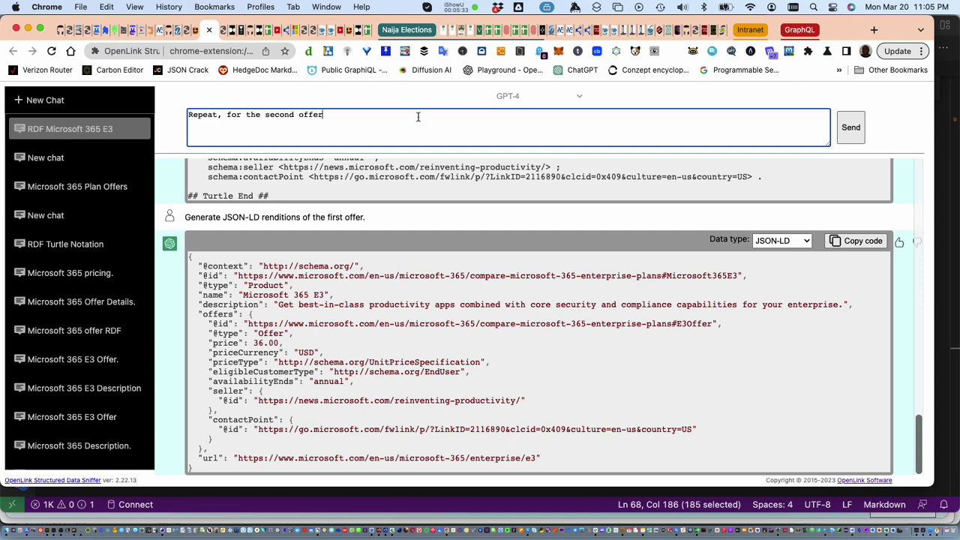
pyautogui.click(851, 135)
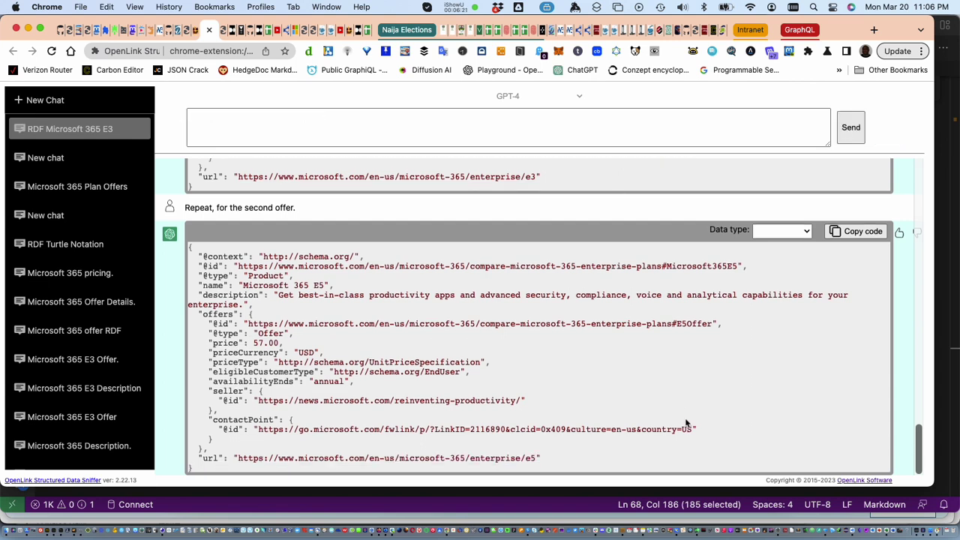
# Set the Microsoft 365 E5 JSON code block's data type to JSON-LD and review the JSON-LD fact collections in the Structured Data Sniffer
pyautogui.click(804, 232)
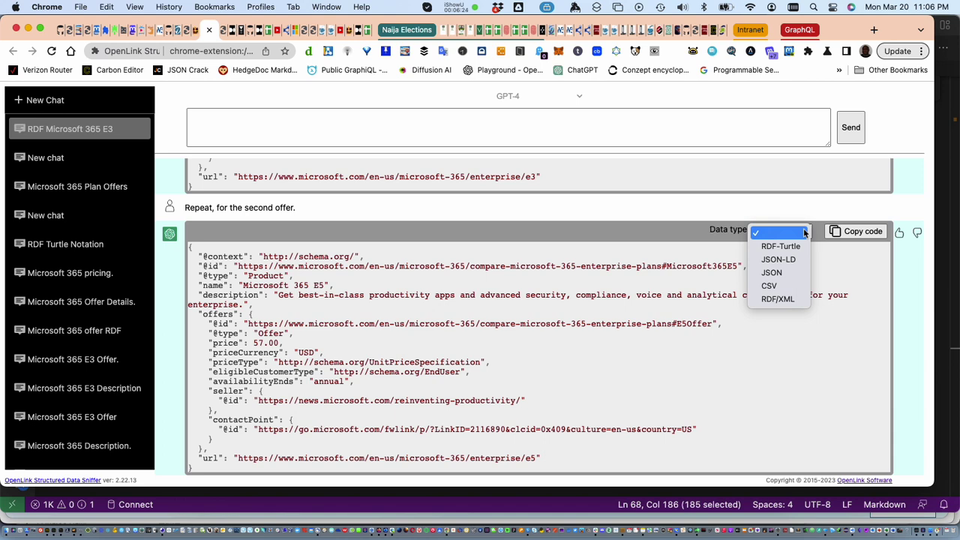
pyautogui.click(778, 259)
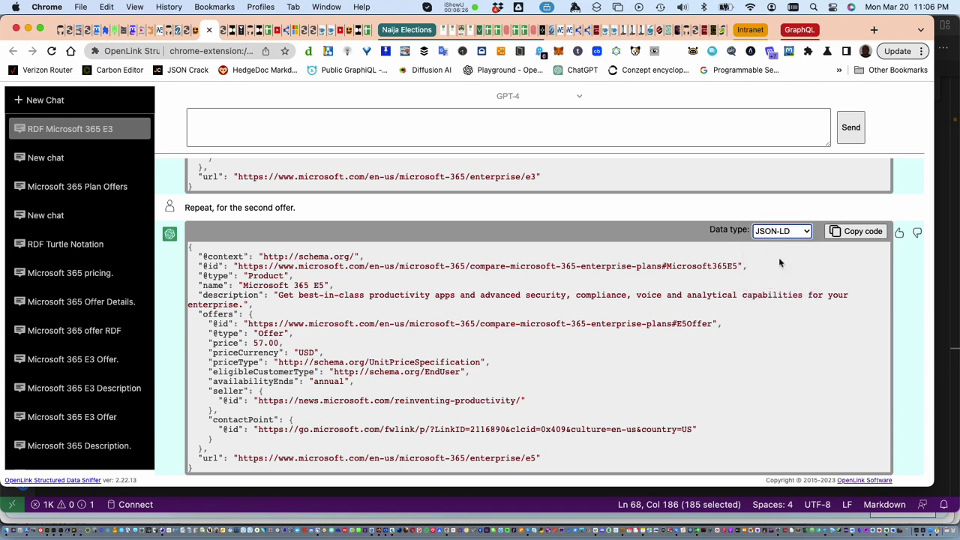
pyautogui.click(635, 51)
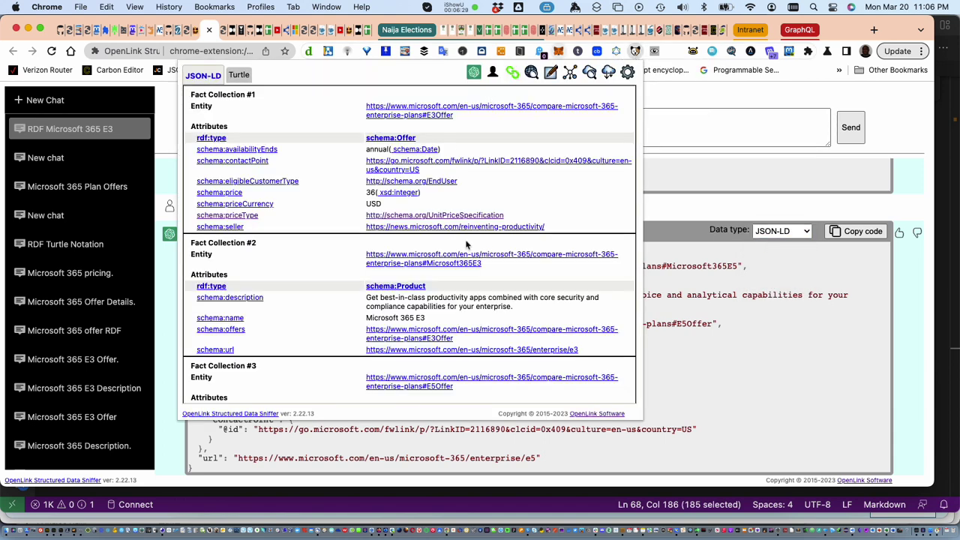
pyautogui.scroll(-5, 466, 244)
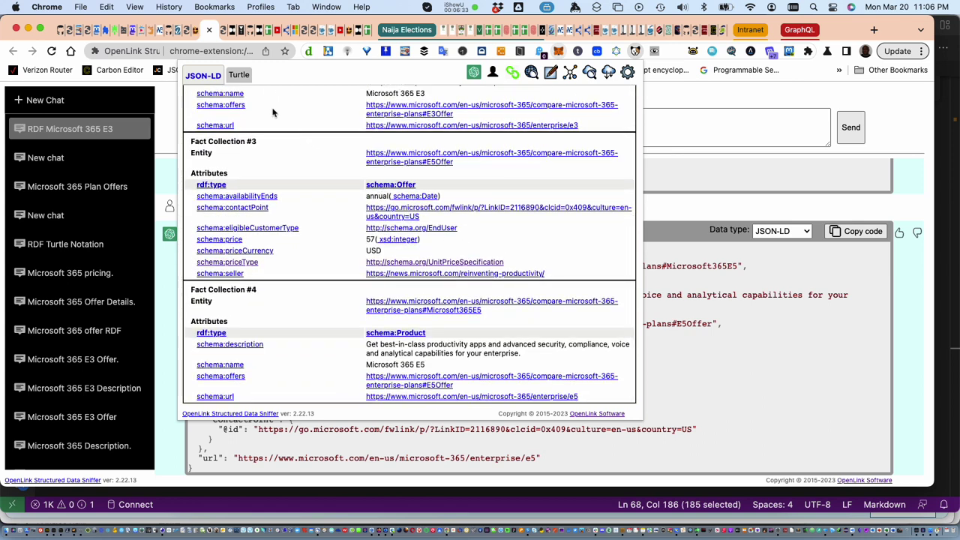
pyautogui.click(744, 375)
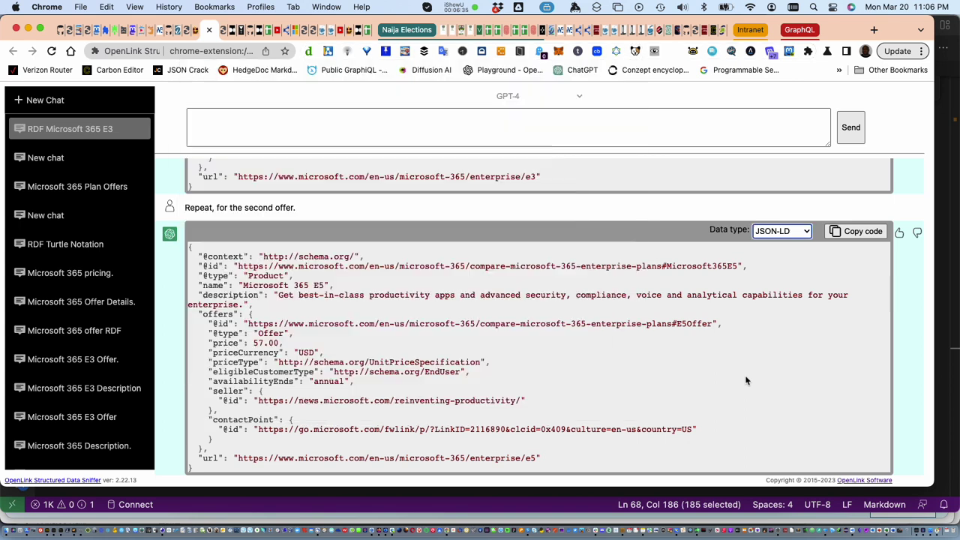